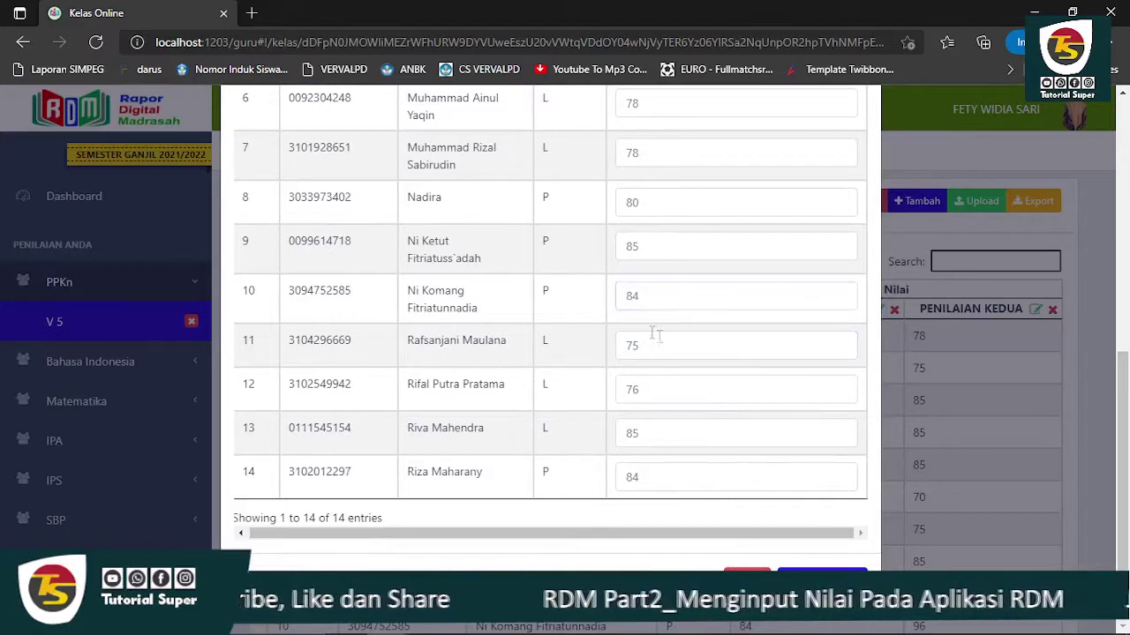
Set student 11's first-assessment (PENILAIAN PERTAMA) grade to 80, save it and check it in the Nilai Harian table
type("80")
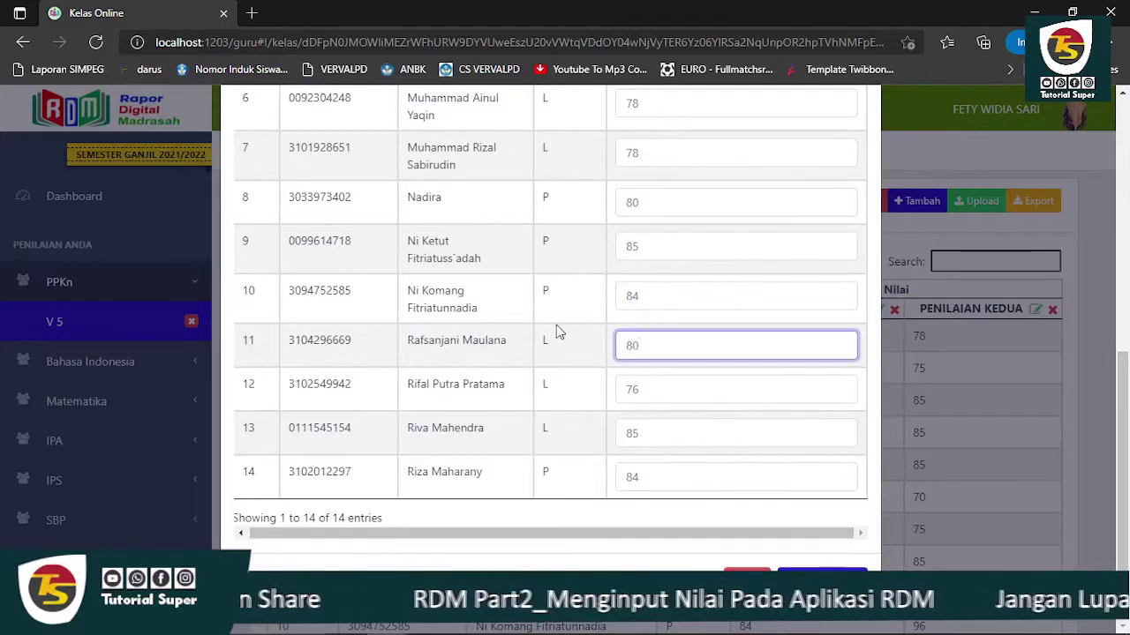
left_click(821, 572)
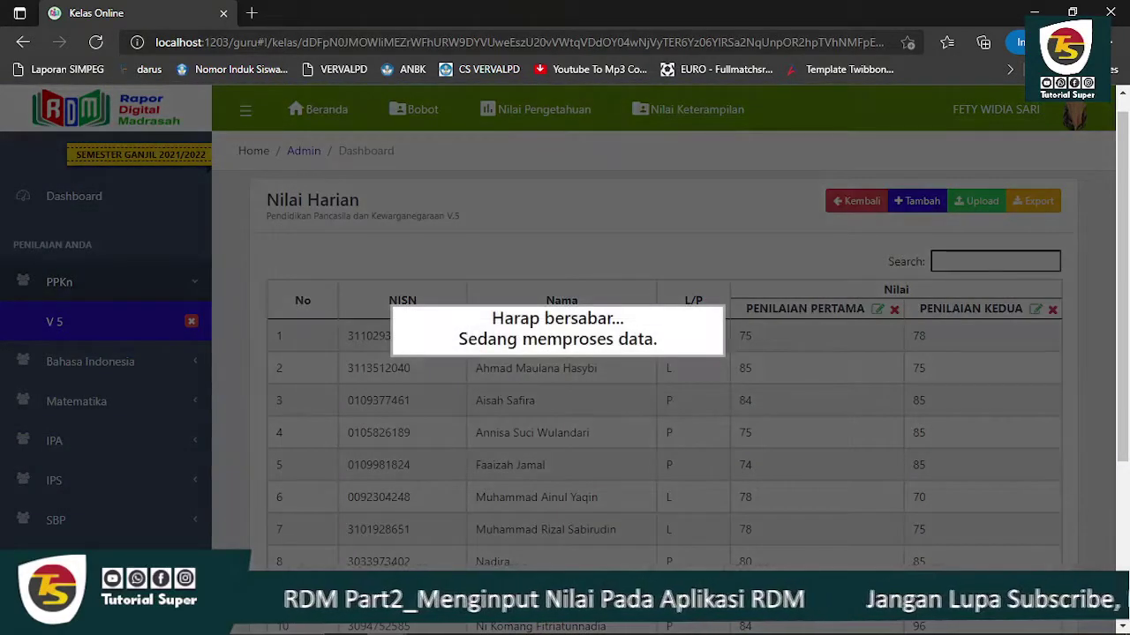
scroll(572, 477, "down", 5)
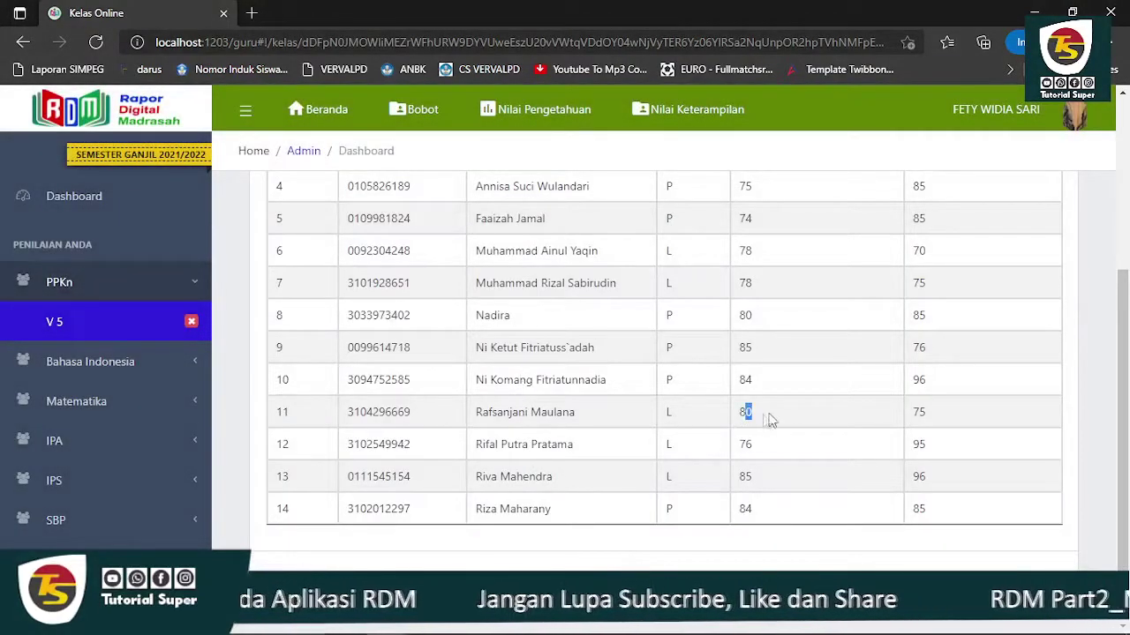
scroll(769, 420, "up", 3)
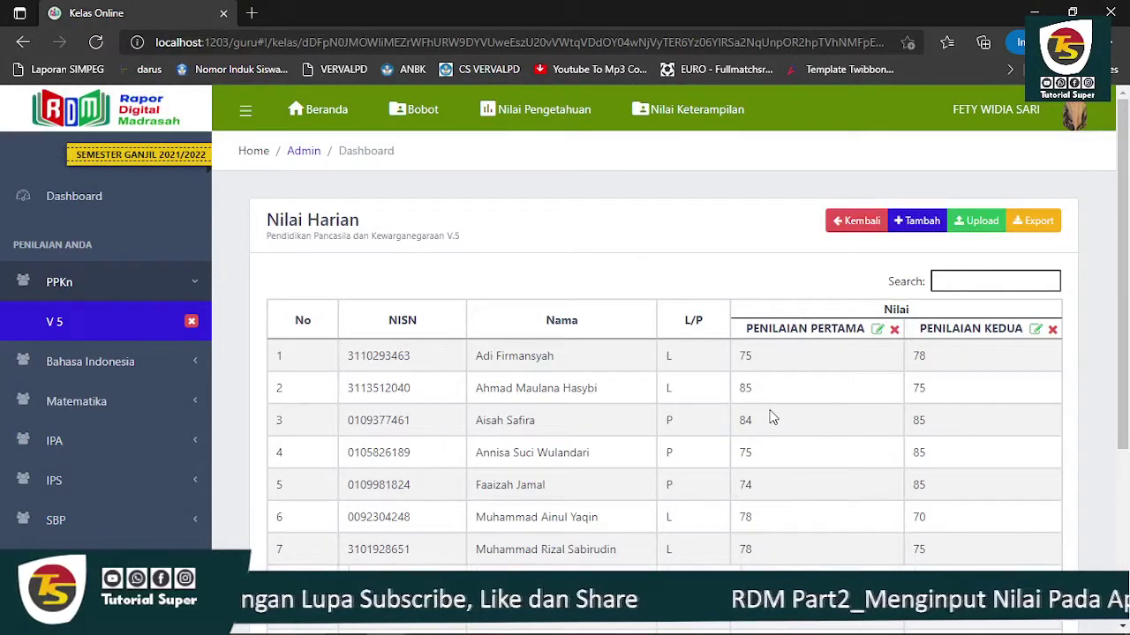
Download the Excel template for uploading daily grades and enable editing in the opened workbook
left_click(977, 225)
left_click(863, 141)
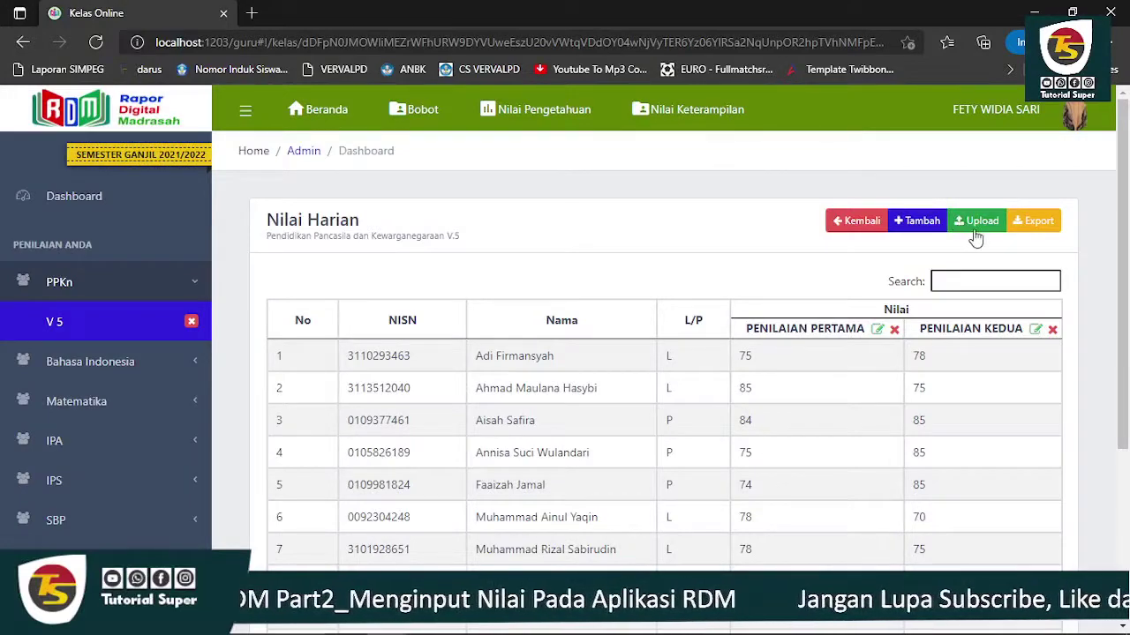
left_click(979, 226)
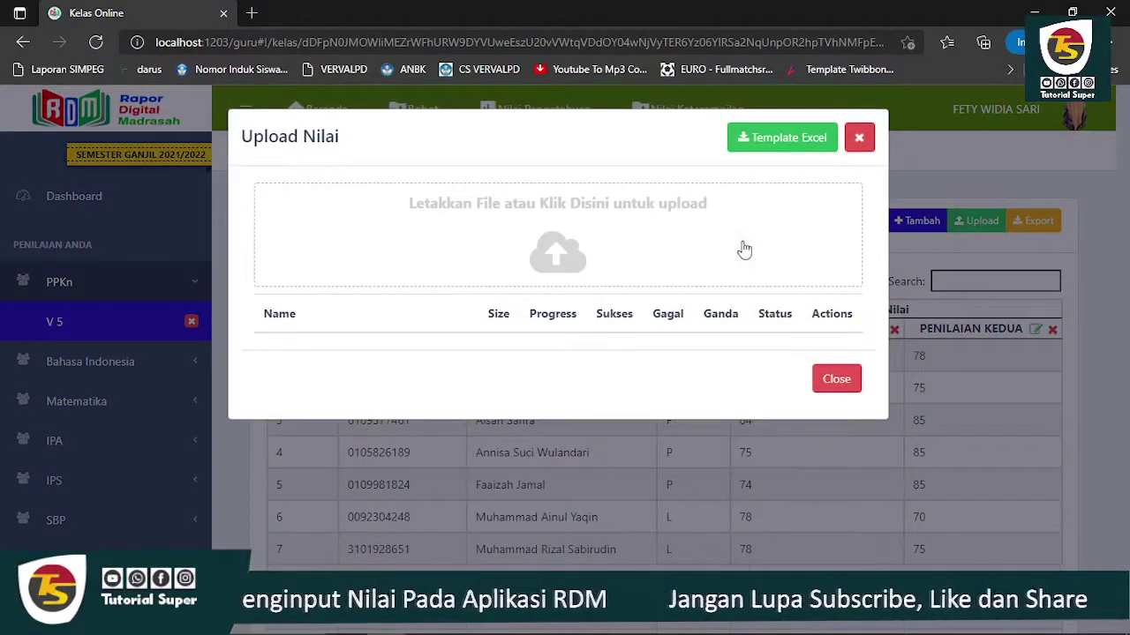
left_click(761, 154)
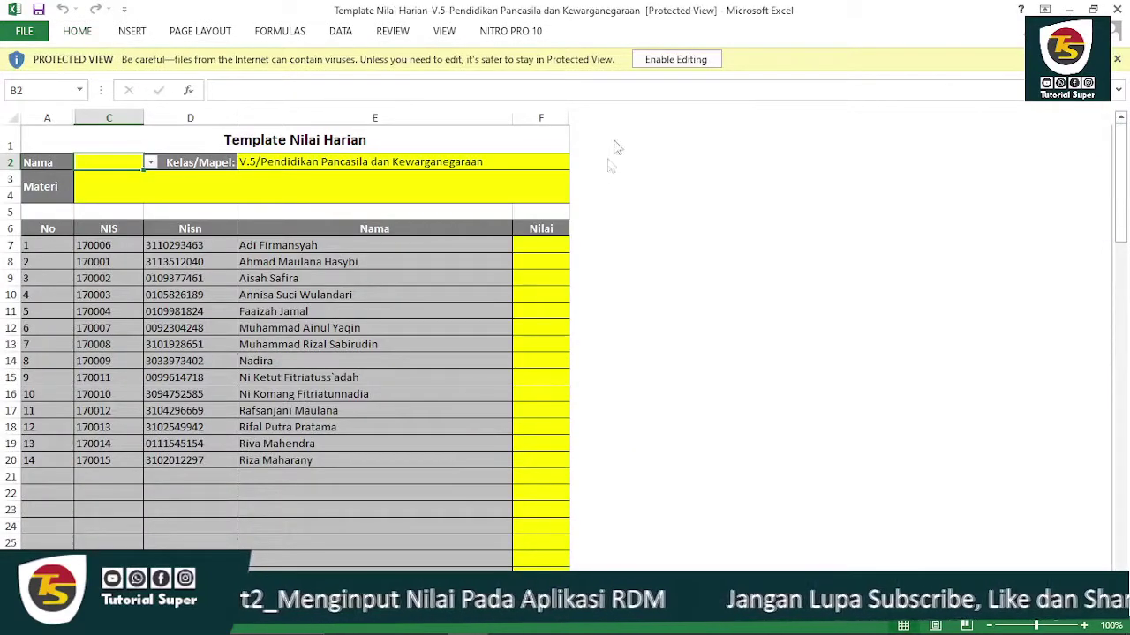
left_click(652, 60)
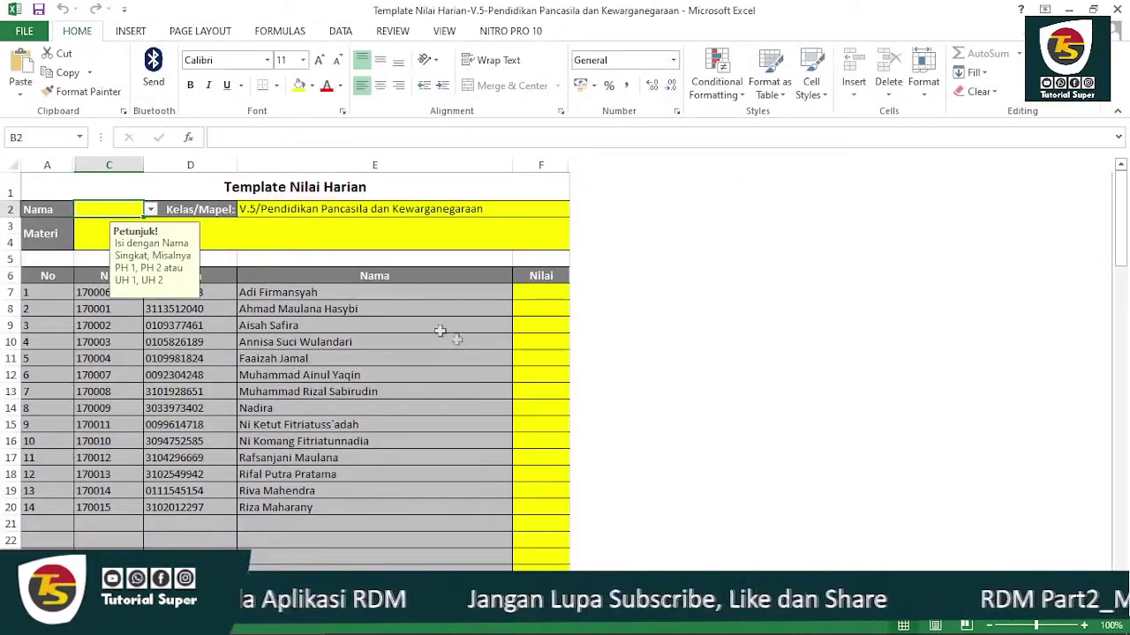
Try filling the template with PH 1 as Nama and PANCASILA as Materi, and undo both entries
left_click(150, 210)
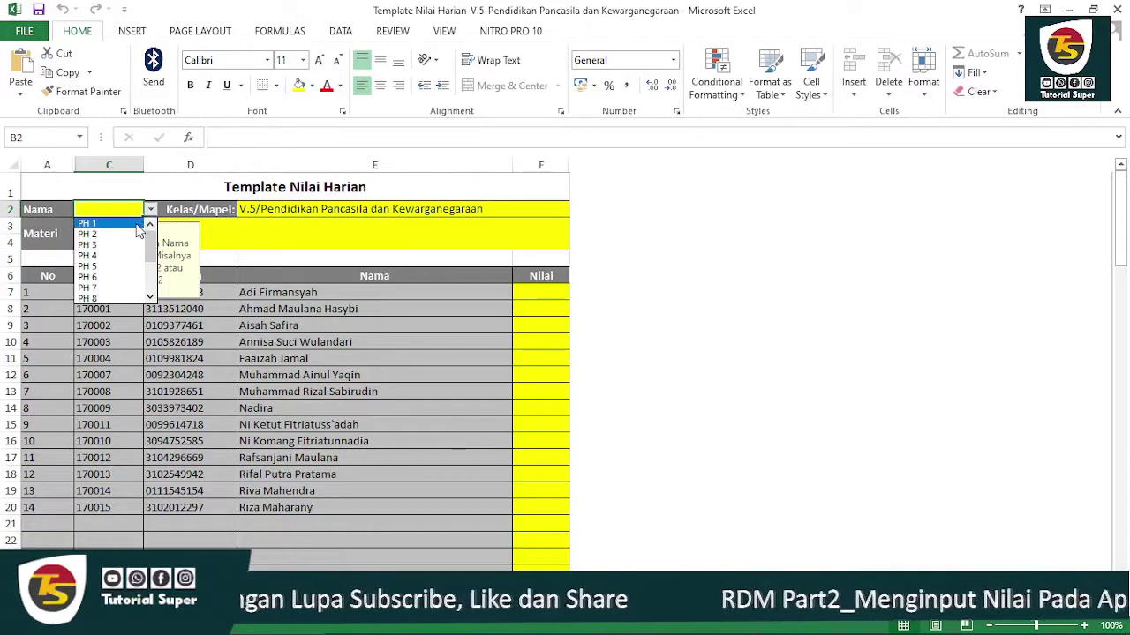
left_click(137, 225)
left_click(304, 322)
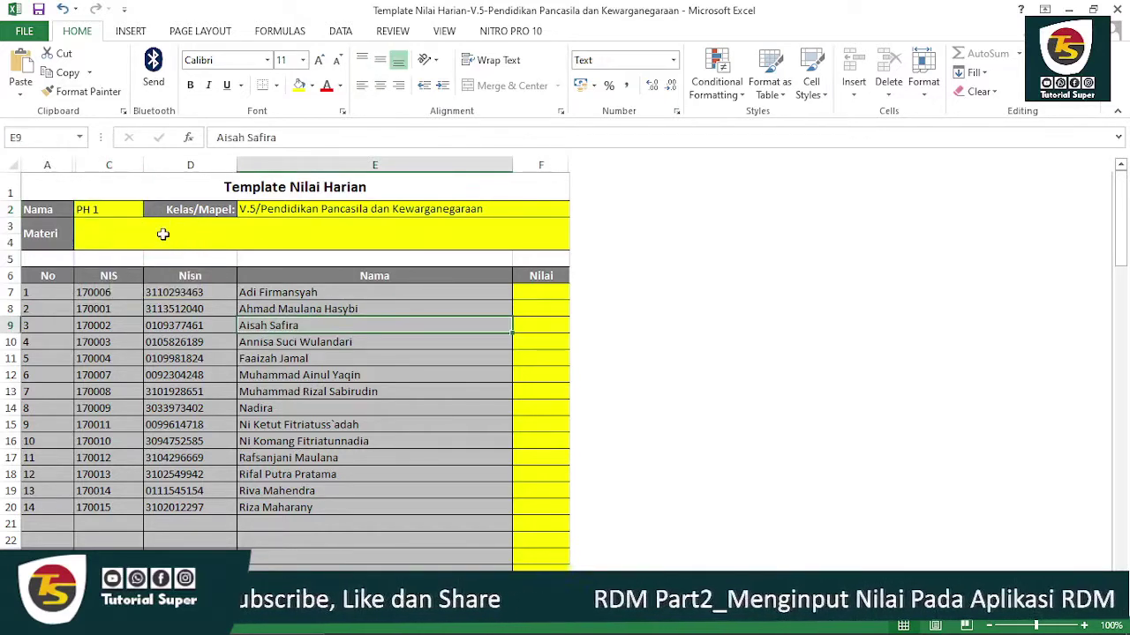
left_click(164, 234)
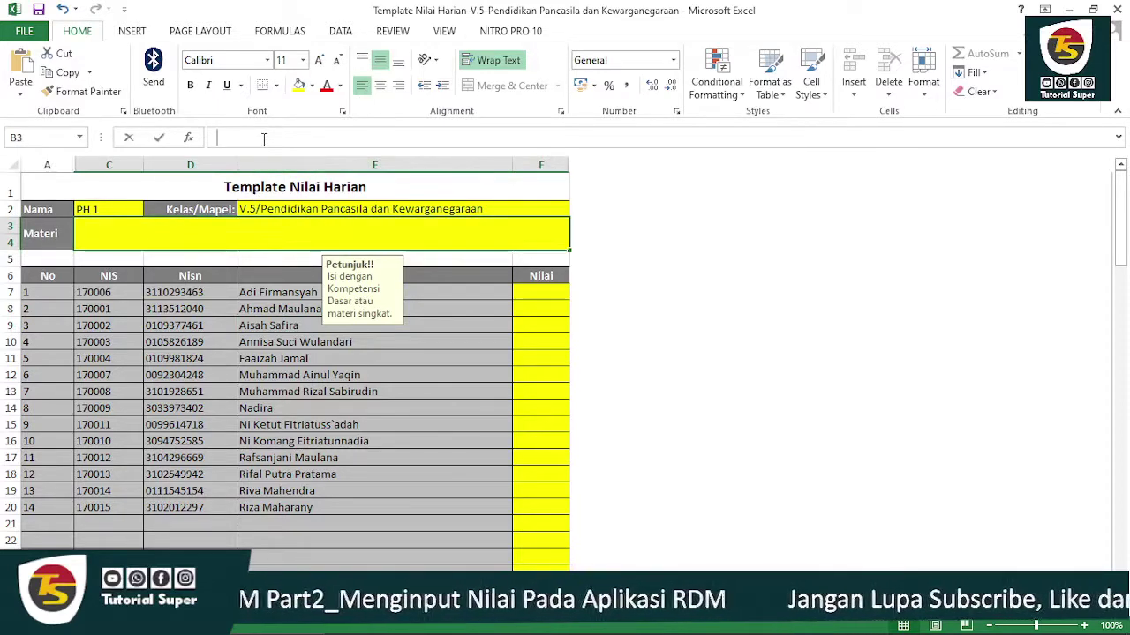
type("PANCASILA")
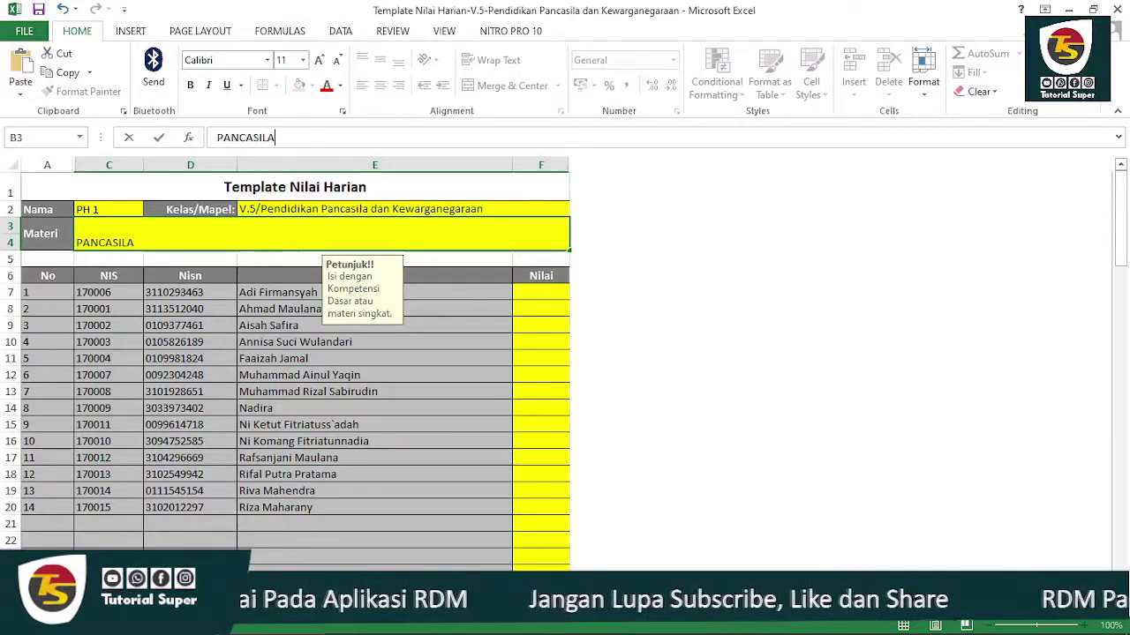
left_click_drag(541, 293, 546, 513)
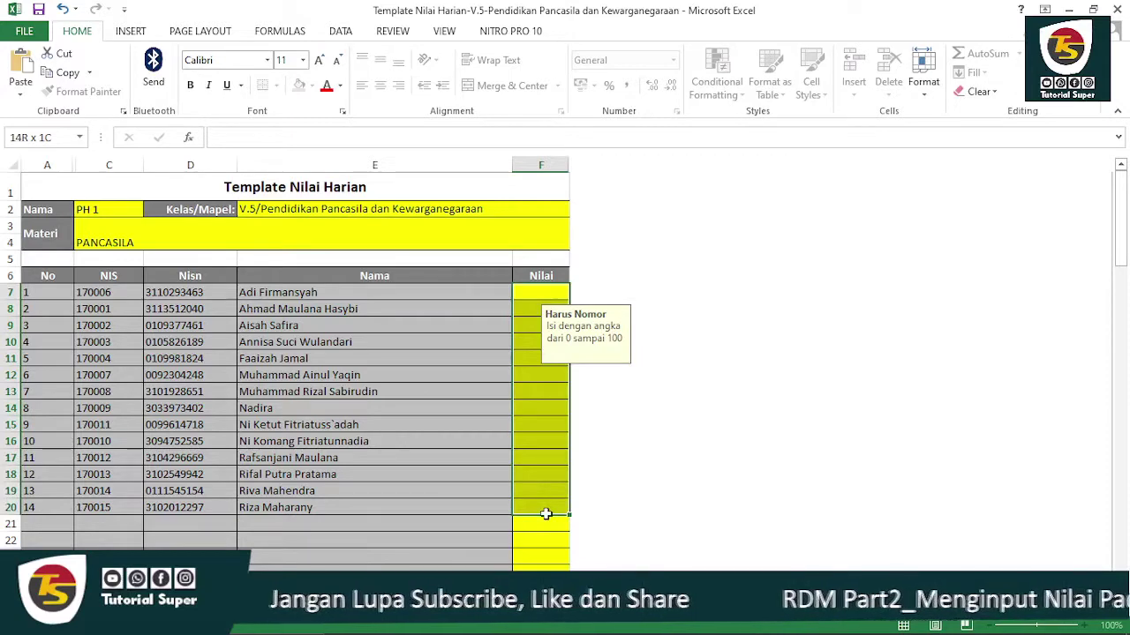
key("ctrl+z")
key("ctrl+z")
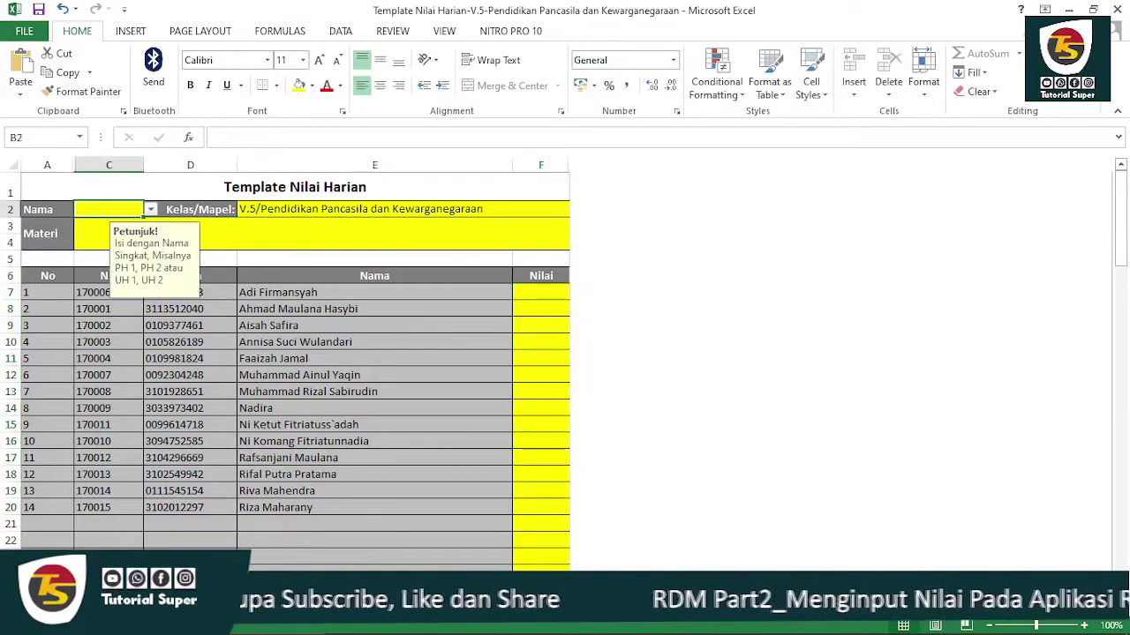
Try PH 14 as the template's Nama and clear the cell again
left_click(150, 210)
left_click_drag(151, 243, 151, 273)
left_click(117, 289)
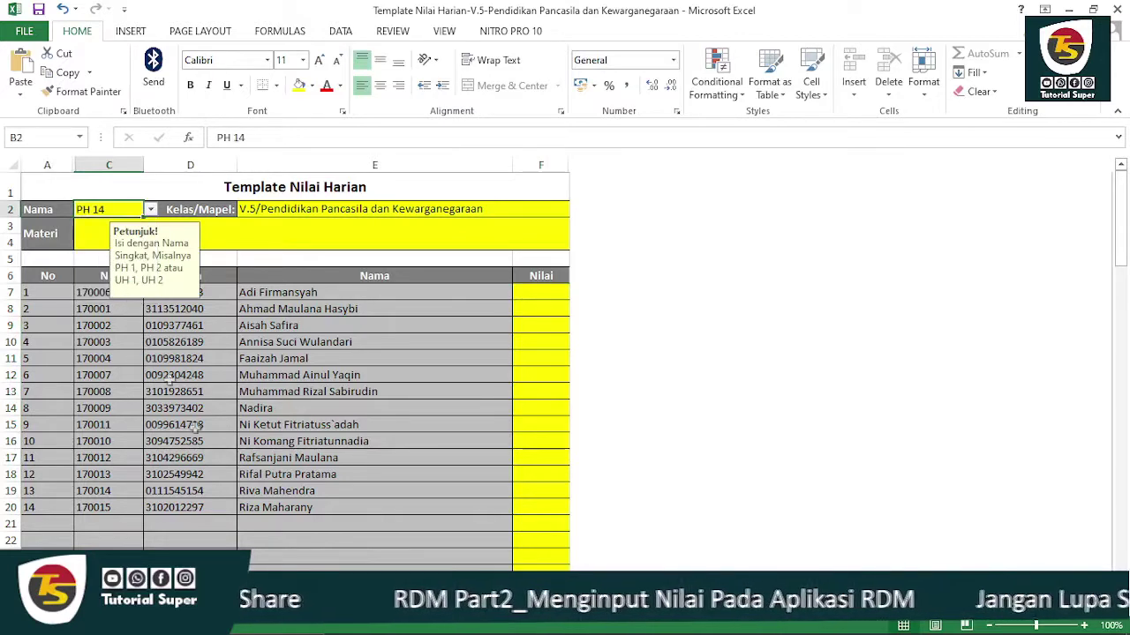
key("Delete")
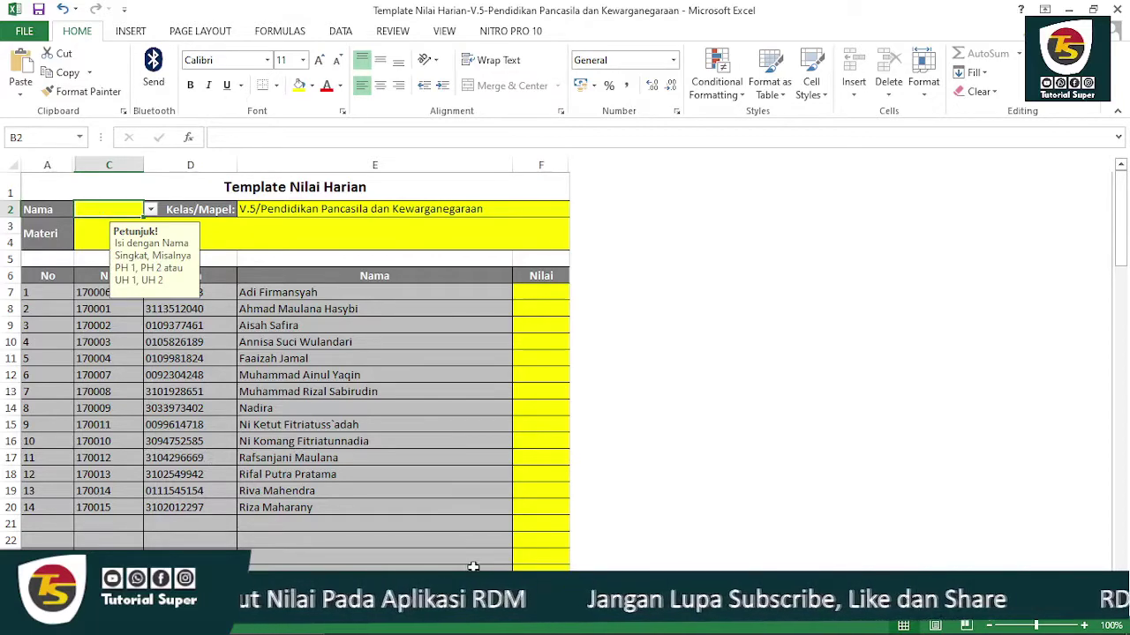
Close the daily grade template workbook and save its changes
left_click(389, 485)
key("ctrl+Home")
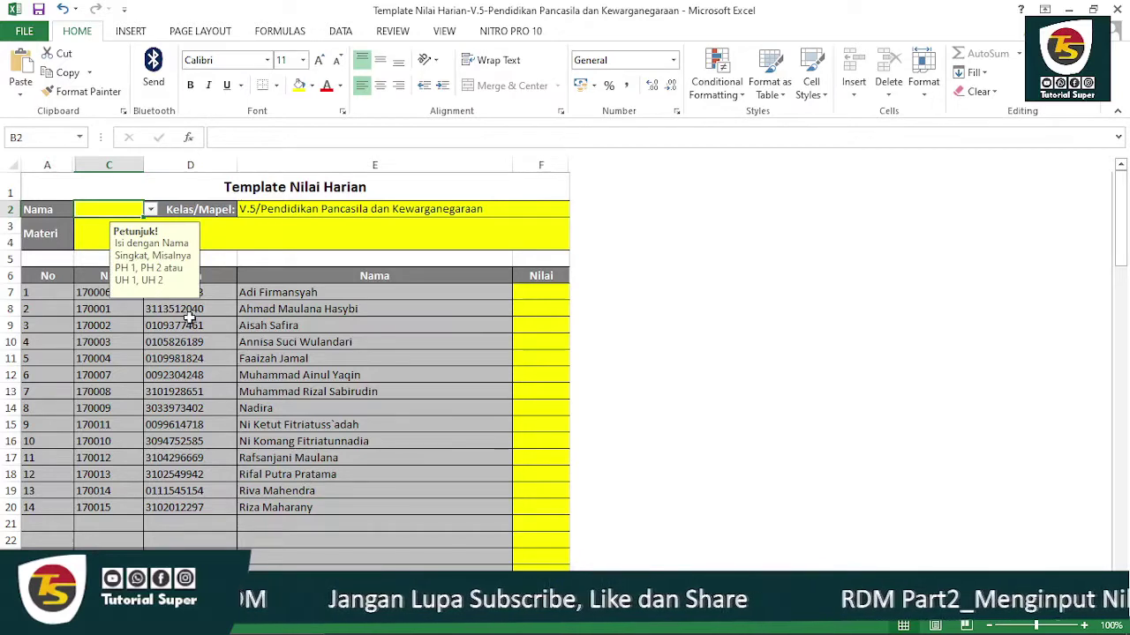
left_click(1116, 10)
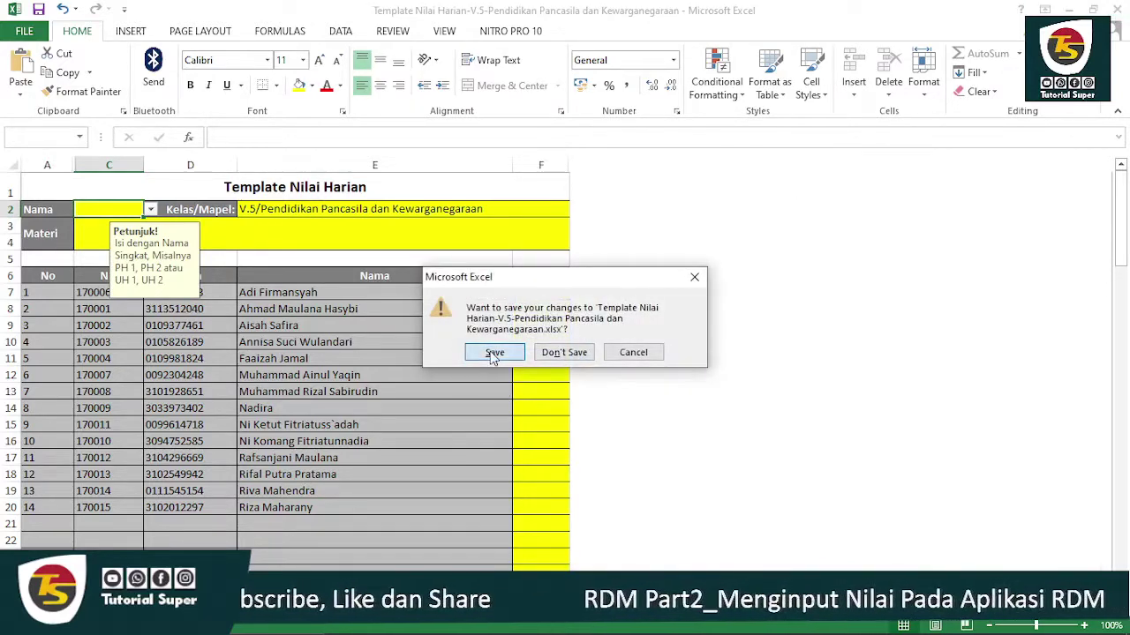
left_click(494, 355)
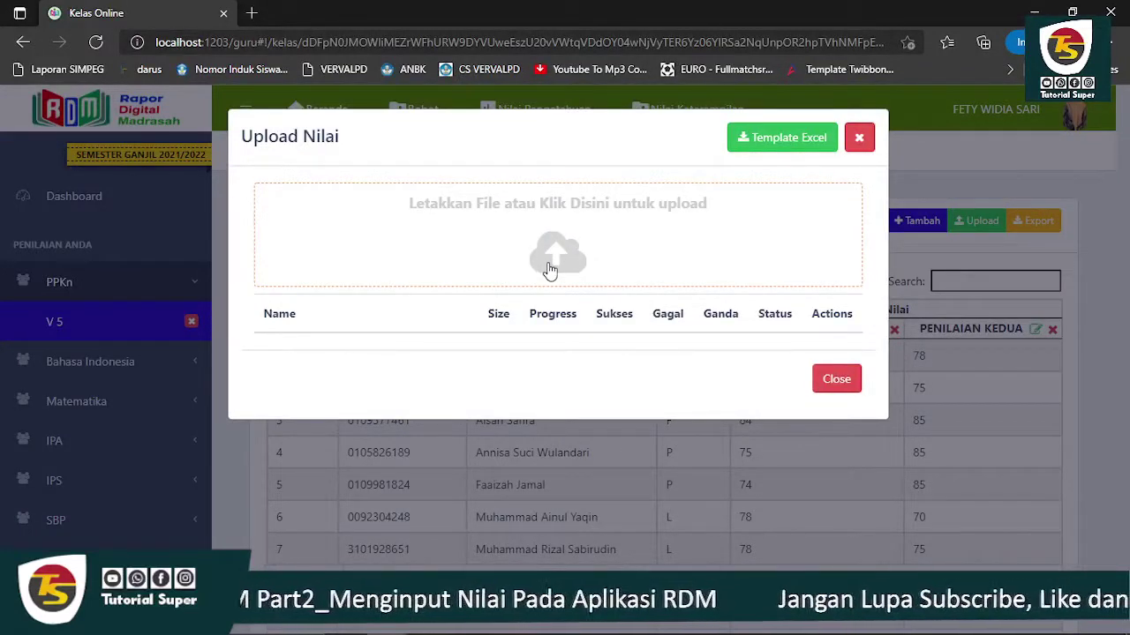
Try choosing the Template Nilai Harian-V.5 PPKn file from Downloads for upload, and close the Upload Nilai dialog
left_click(552, 254)
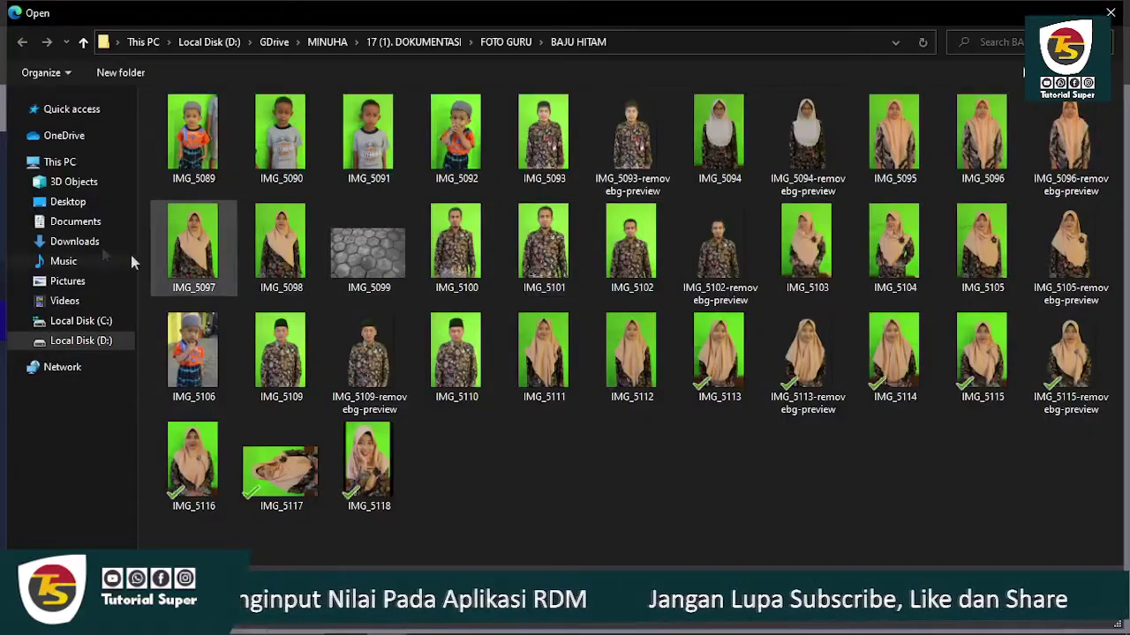
left_click(78, 242)
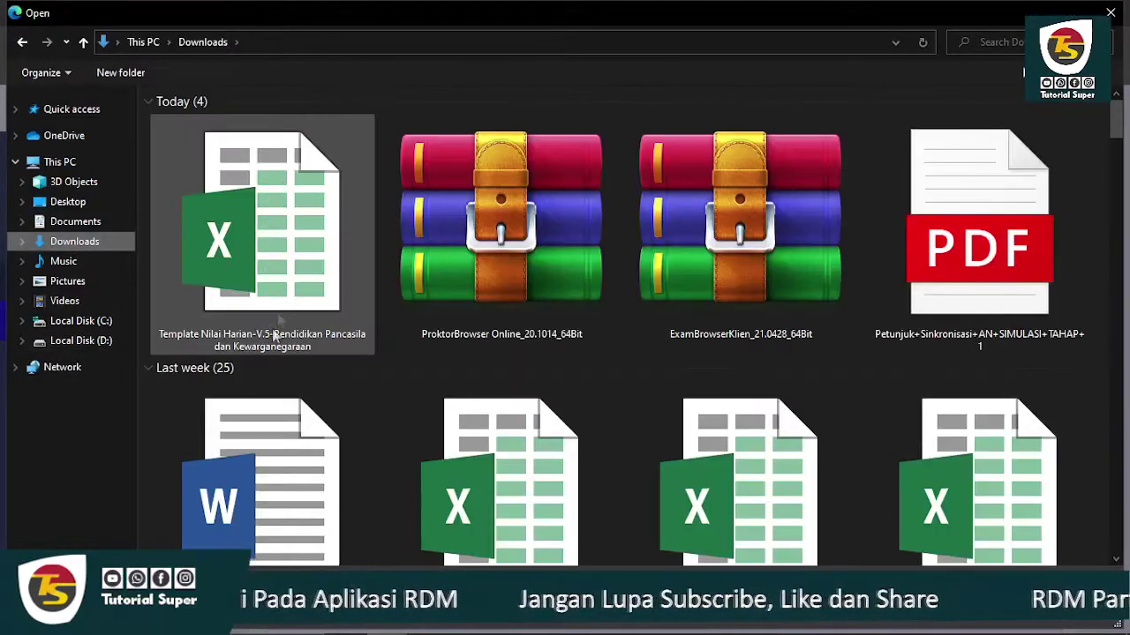
double_click(273, 335)
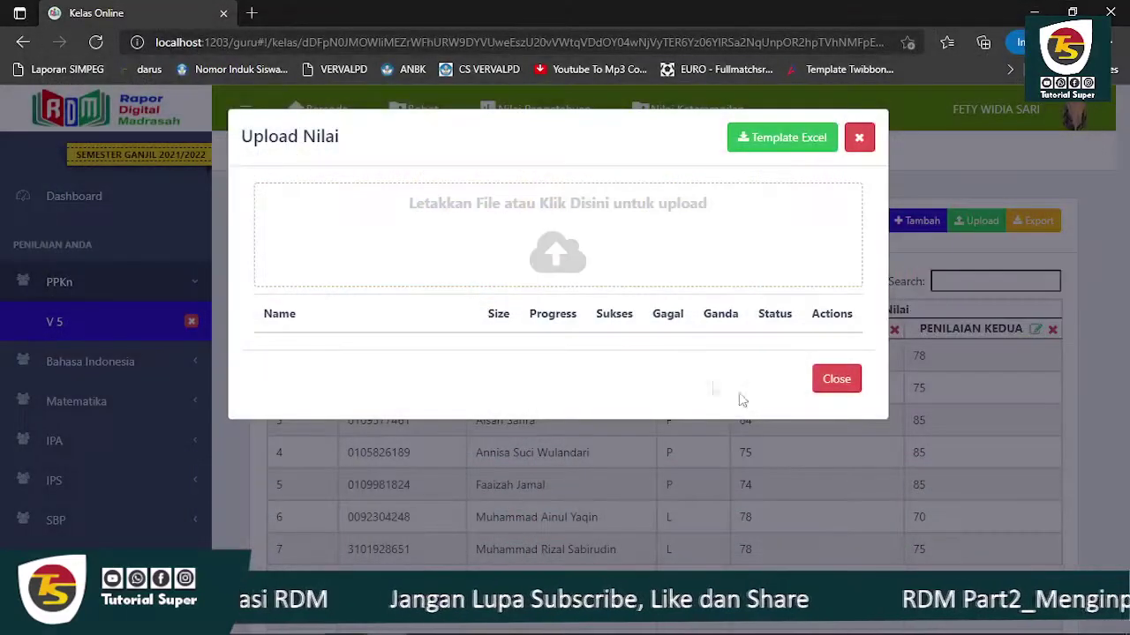
left_click(851, 382)
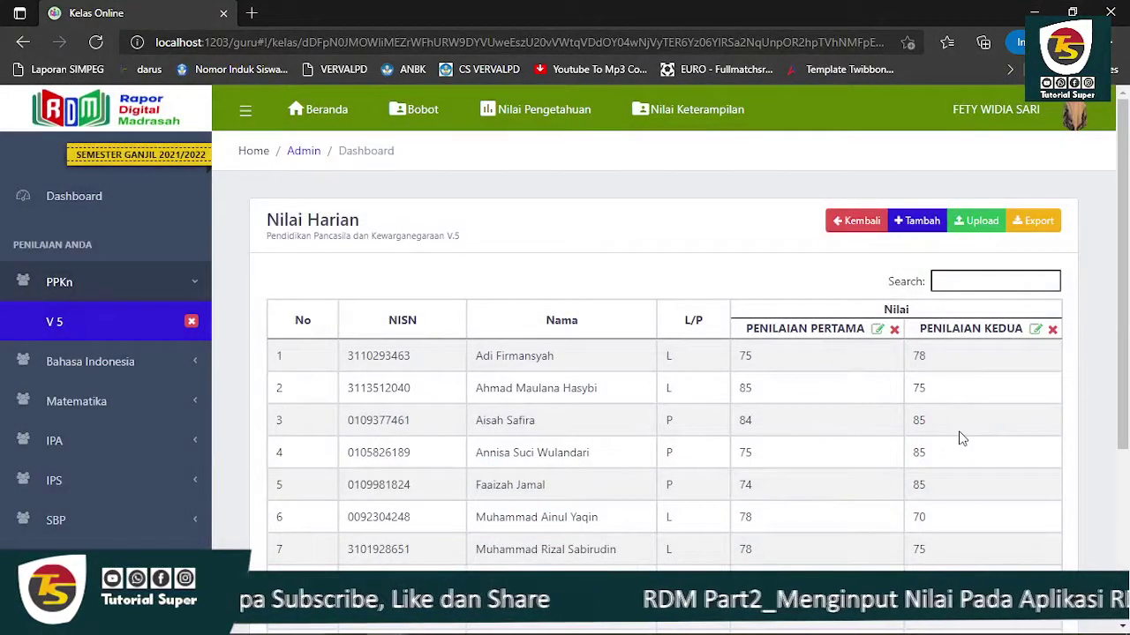
Review the grades in both assessment columns of the Nilai Harian table for all students
scroll(962, 439, "down", 2)
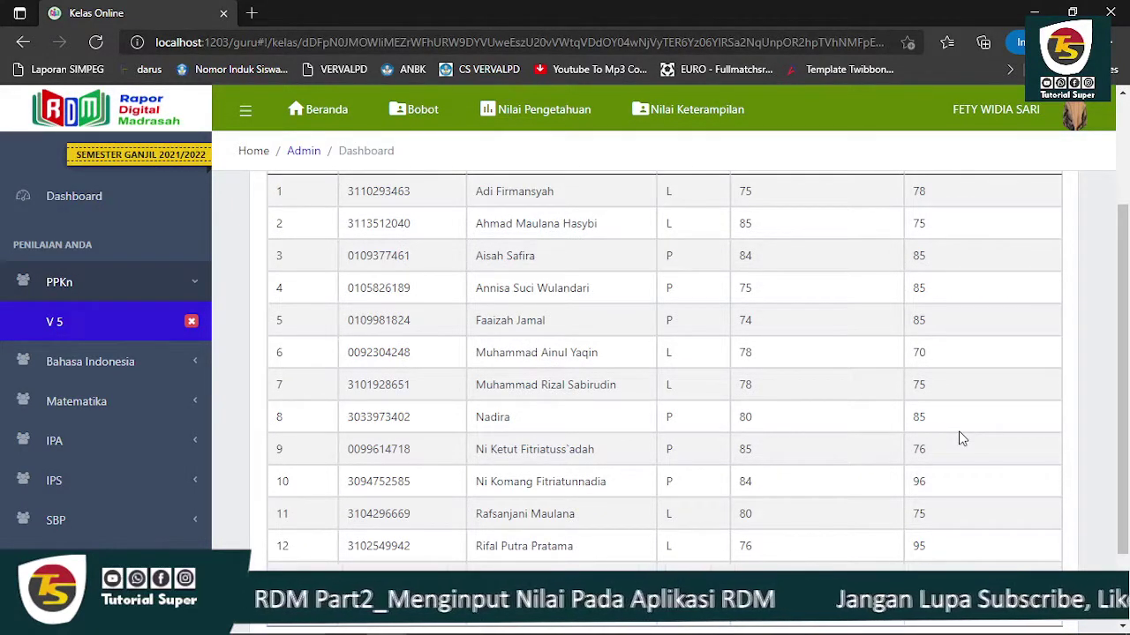
scroll(960, 437, "up", 2)
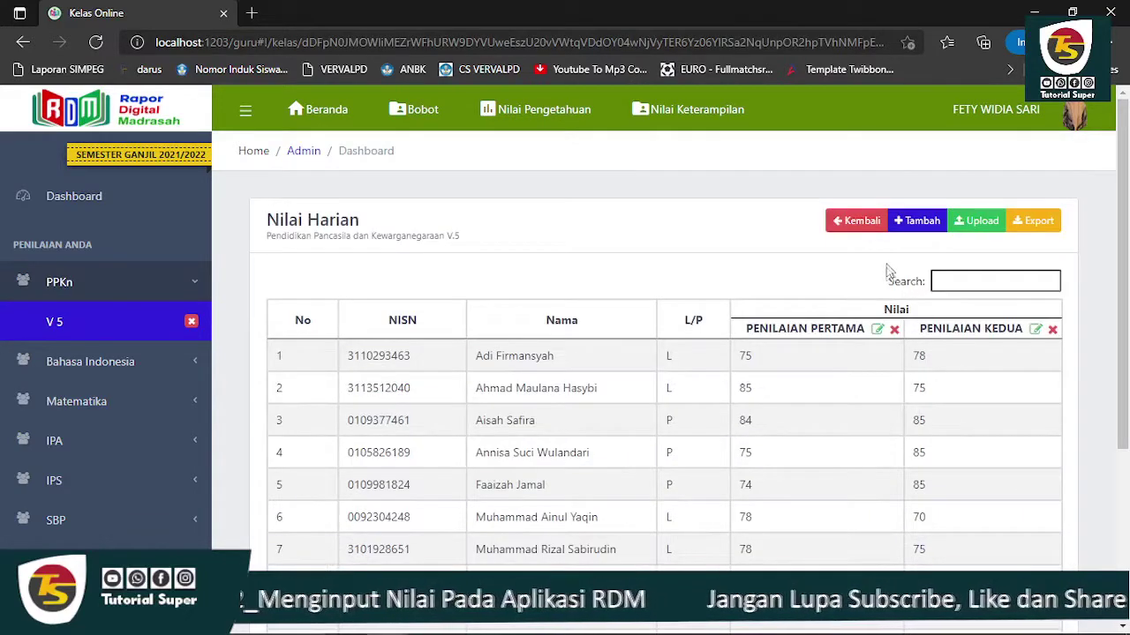
left_click_drag(287, 362, 959, 560)
scroll(959, 537, "down", 3)
left_click(960, 496)
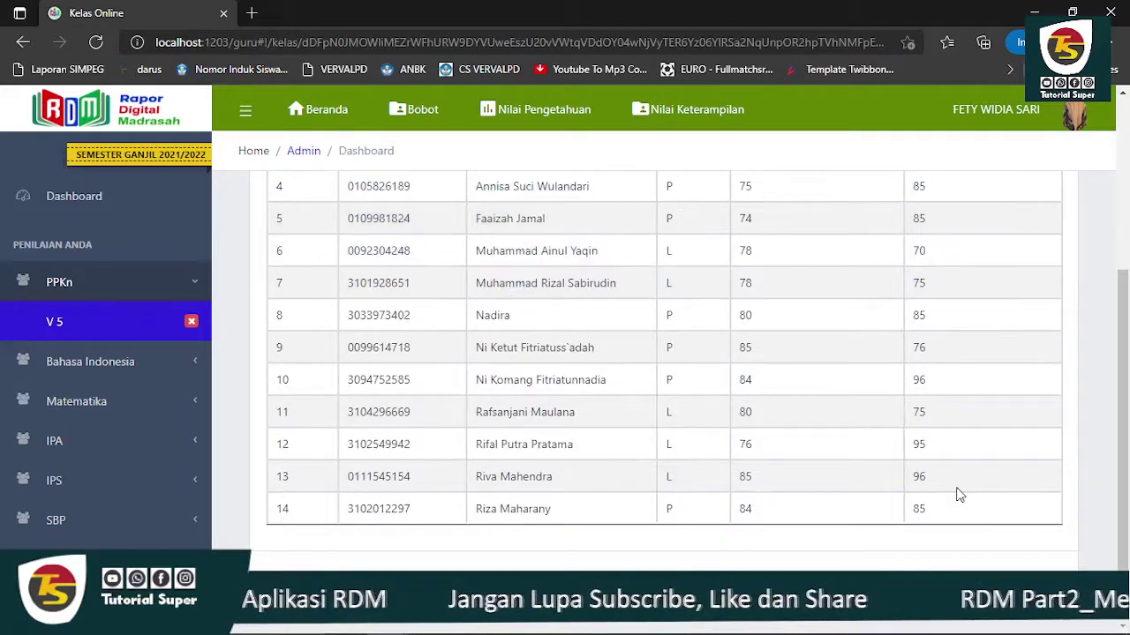
scroll(959, 492, "up", 1)
scroll(991, 398, "up", 2)
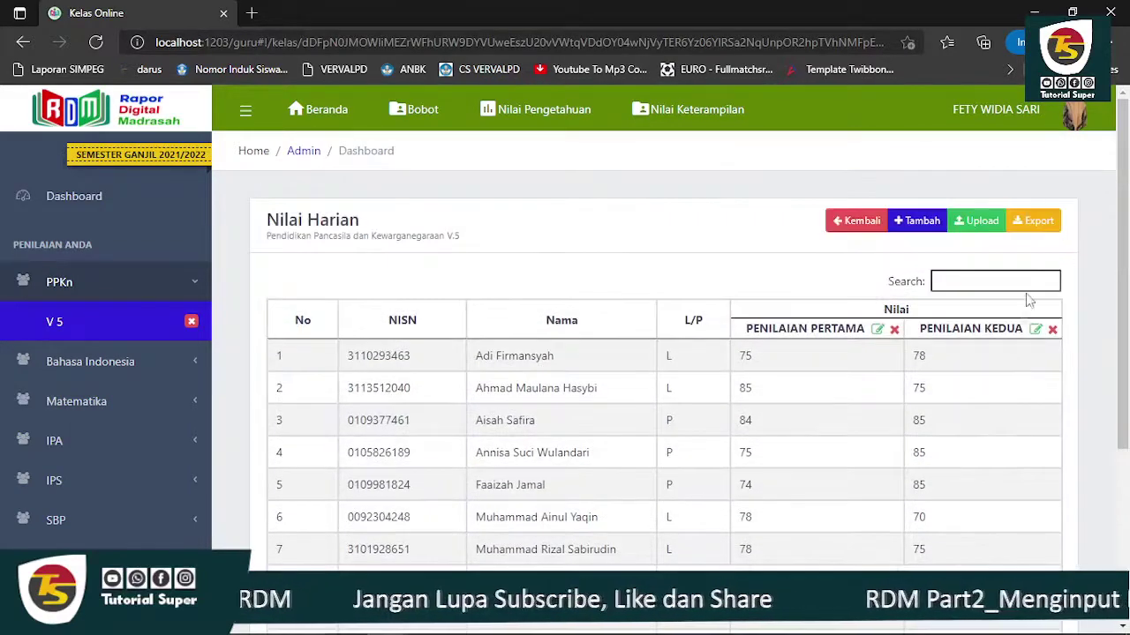
Export the daily grades to Excel and look through the sheets of the exported workbook
left_click(1034, 224)
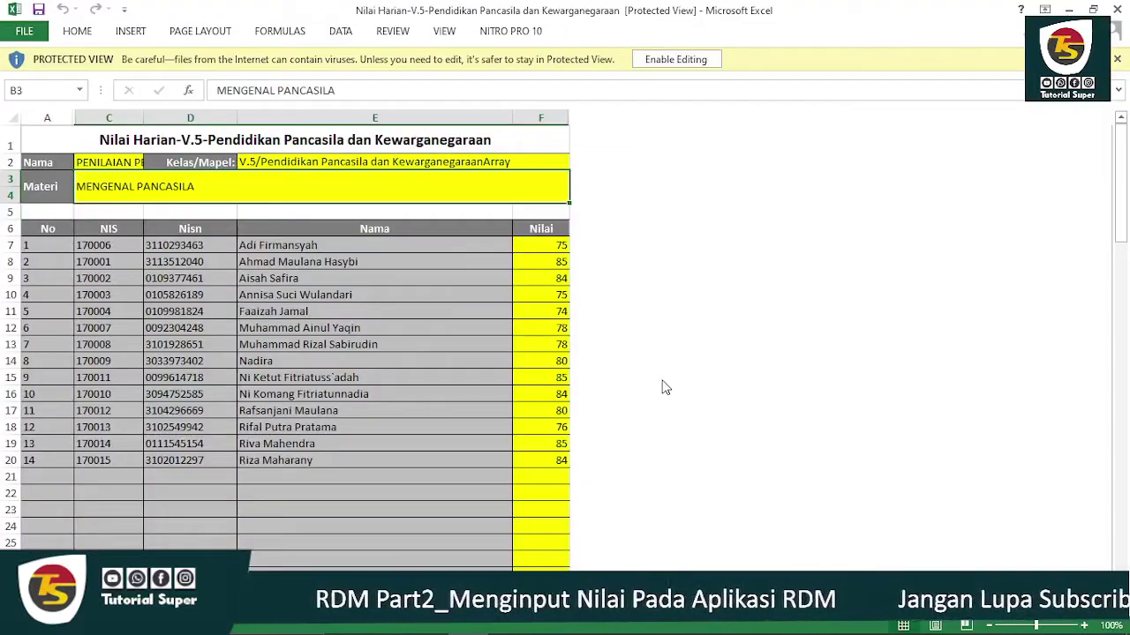
left_click(1118, 60)
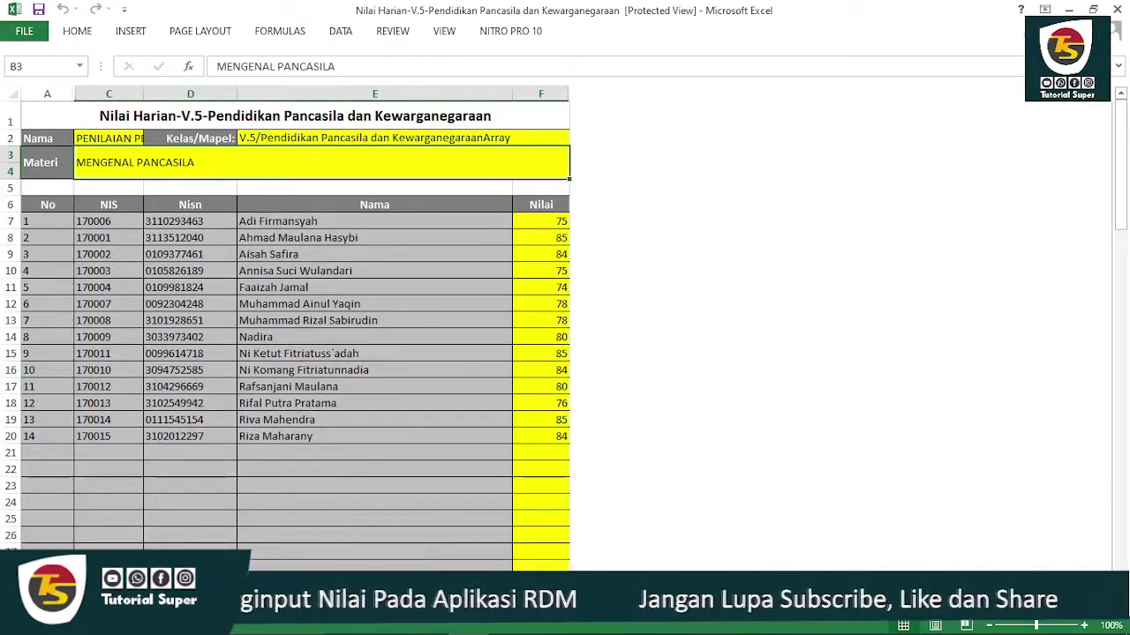
key("ctrl+Page_Down")
key("ctrl+Page_Up")
key("ctrl+Page_Down")
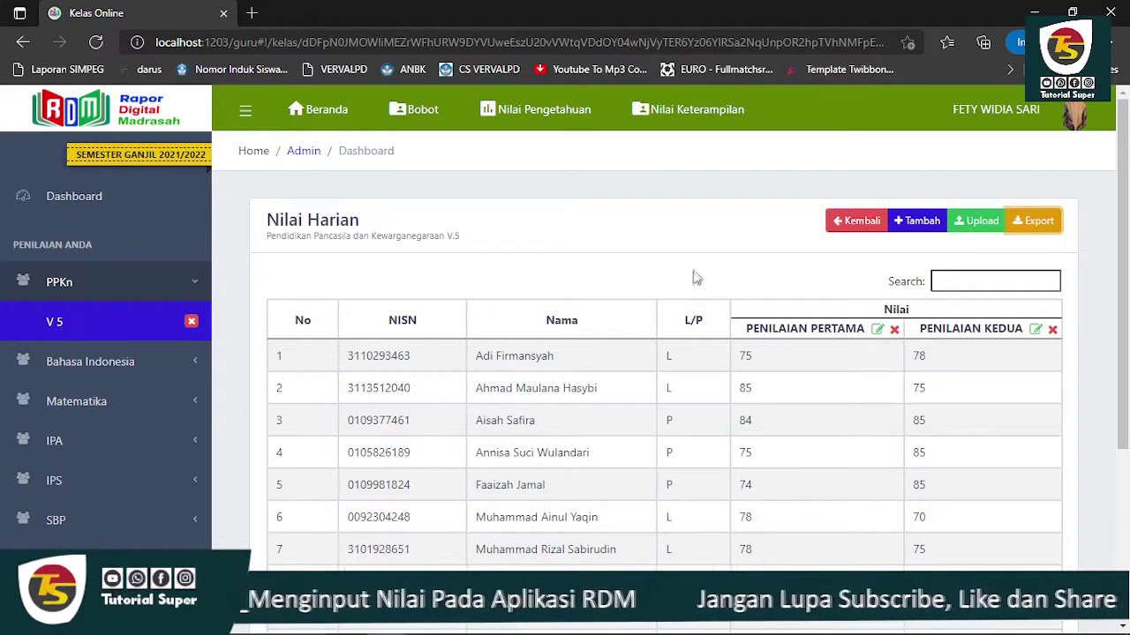
Return from the daily grades to Nilai Pengetahuan and open the PAS/PAT grade entry form for PPKn V.5
left_click(856, 224)
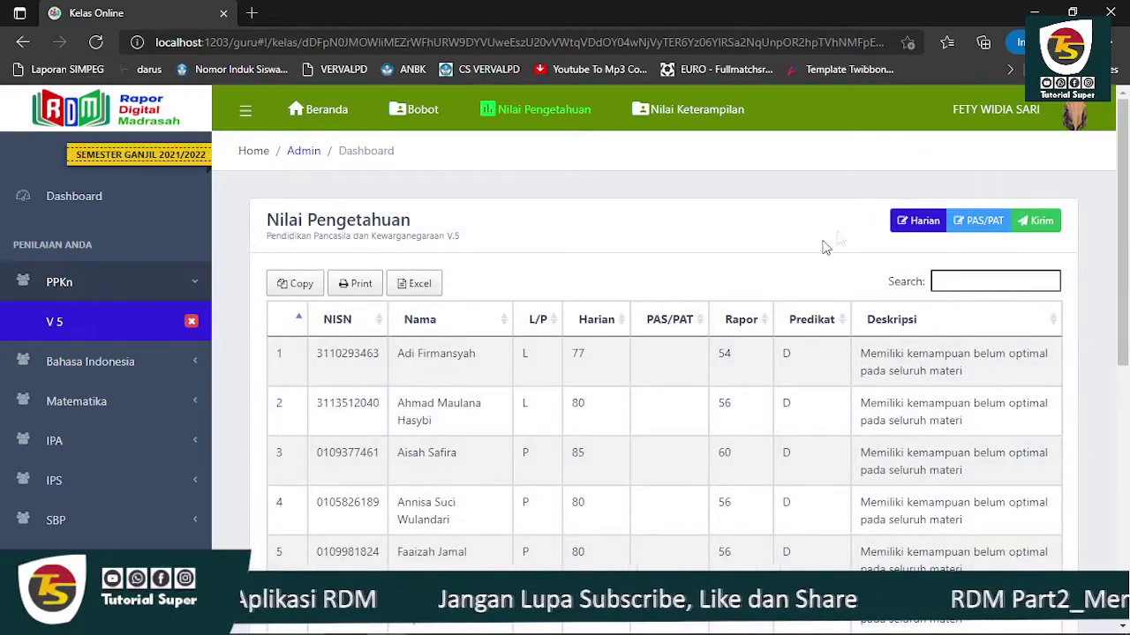
left_click(982, 223)
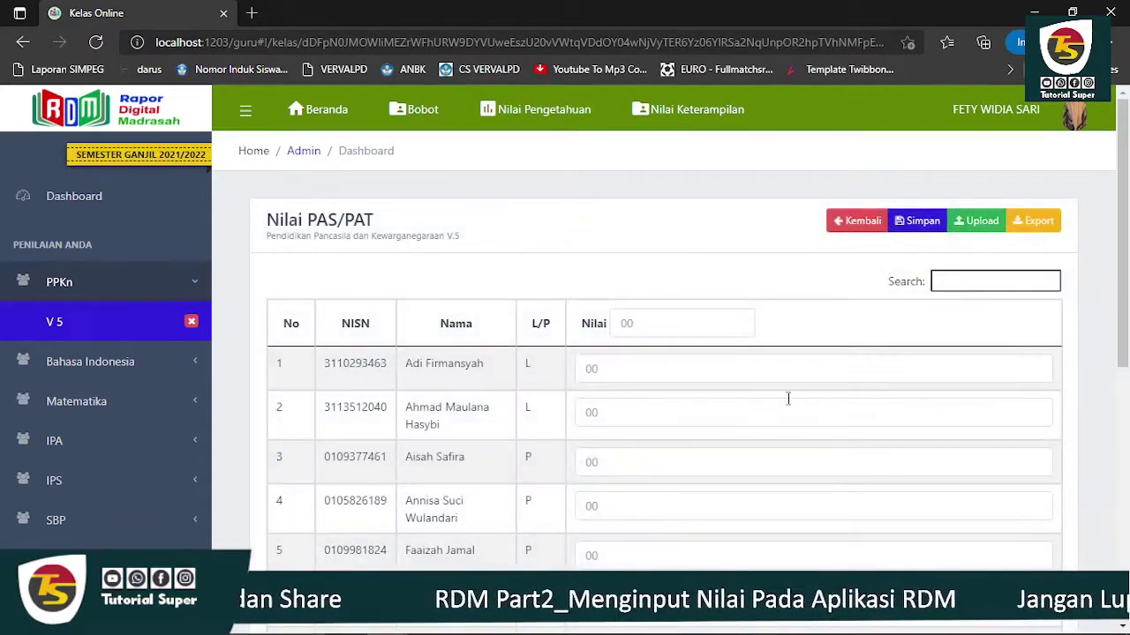
scroll(704, 424, "down", 2)
scroll(704, 425, "up", 2)
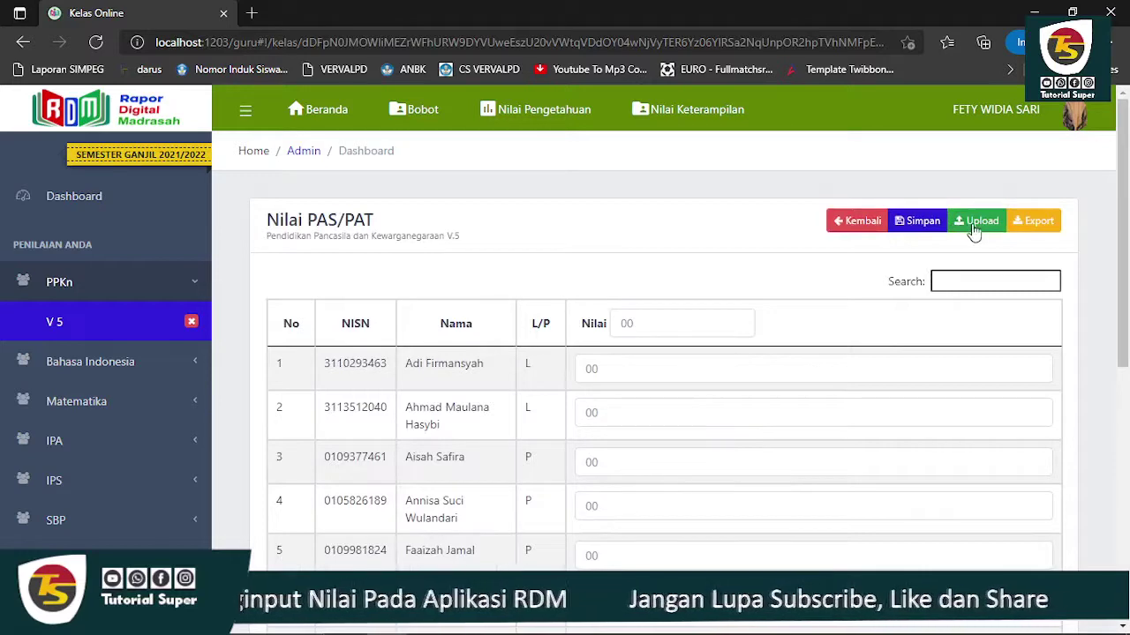
Enter the PAS/PAT grades for students 1 to 14 in order: 90, 80, 80, 80, 74, 75, 74, 75, 74, then 75 for students 10 to 14
left_click(672, 376)
left_click(662, 414)
scroll(674, 431, "down", 2)
scroll(679, 406, "up", 2)
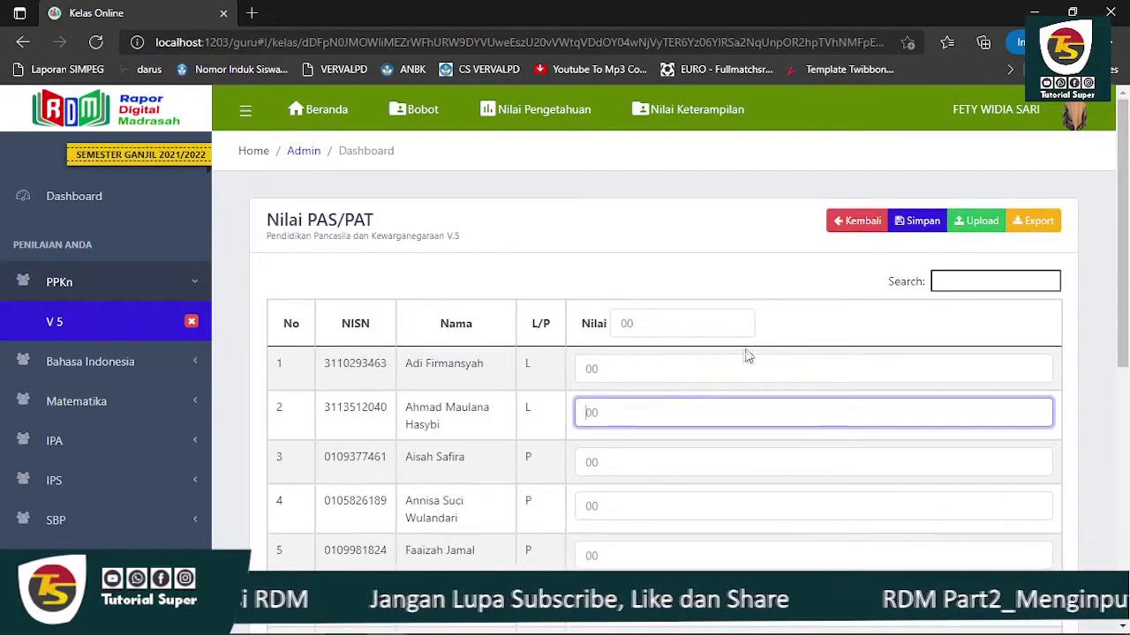
left_click(674, 369)
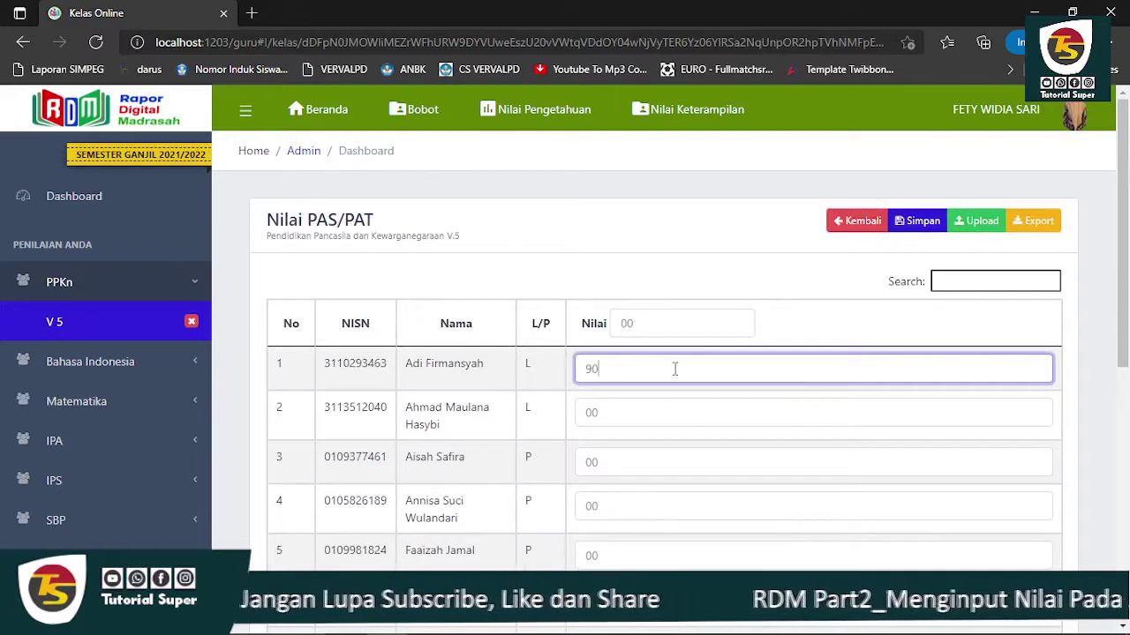
type("90")
key("Tab")
type("80")
key("Tab")
type("80")
key("Tab")
type("80")
key("Tab")
type("74")
key("Tab")
type("75")
key("Tab")
type("74")
key("Tab")
type("75")
key("Tab")
type("74")
key("Tab")
type("75")
key("Tab")
type("75")
key("Tab")
type("75")
key("Tab")
type("75")
key("Tab")
type("75")
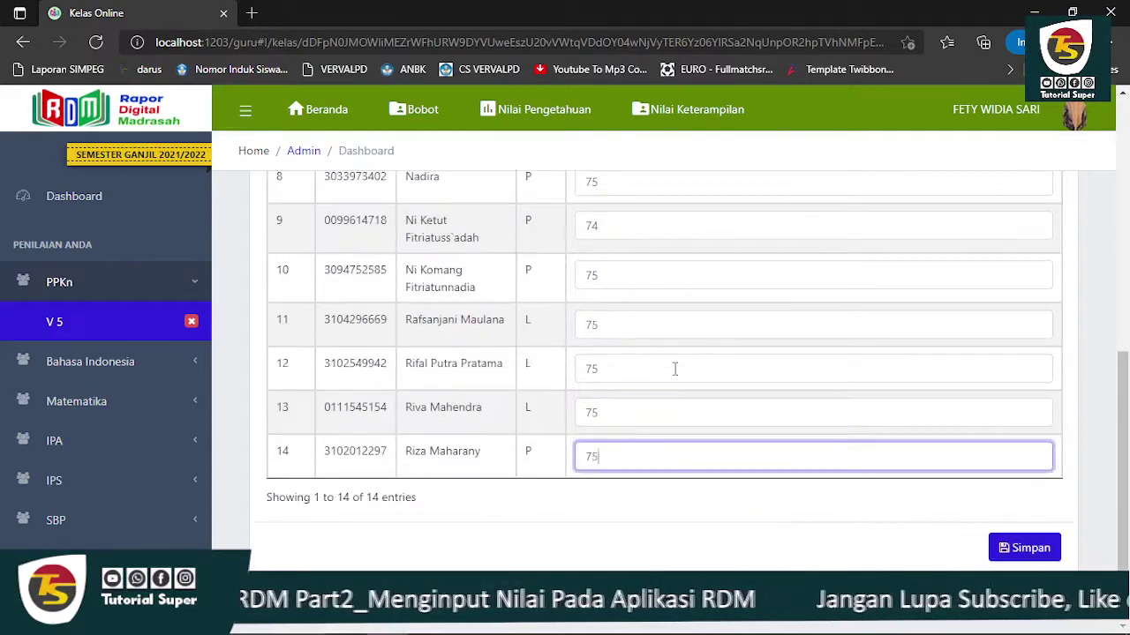
Save the entered PAS/PAT grades and return to the Nilai Pengetahuan overview for PPKn V.5
scroll(674, 369, "up", 3)
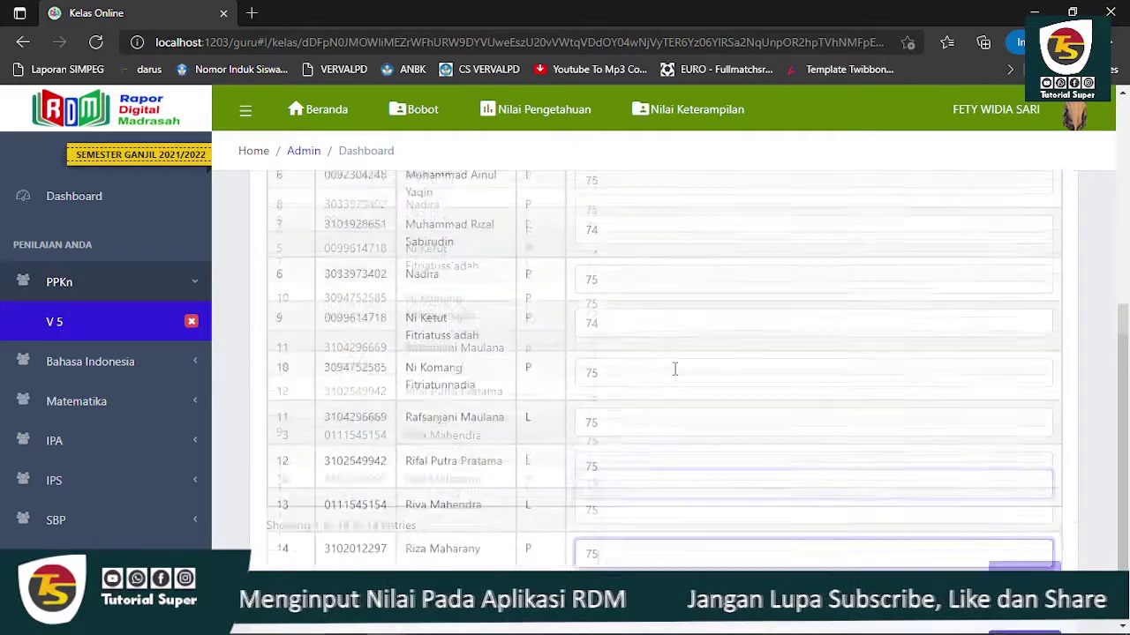
scroll(777, 369, "down", 3)
left_click(1026, 549)
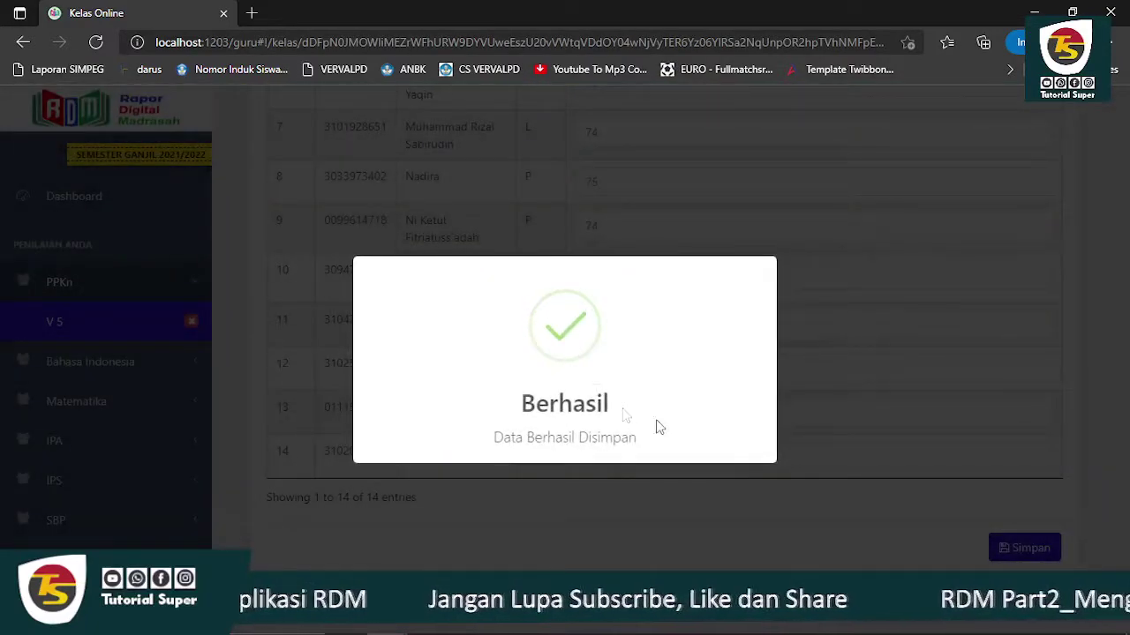
scroll(717, 392, "up", 6)
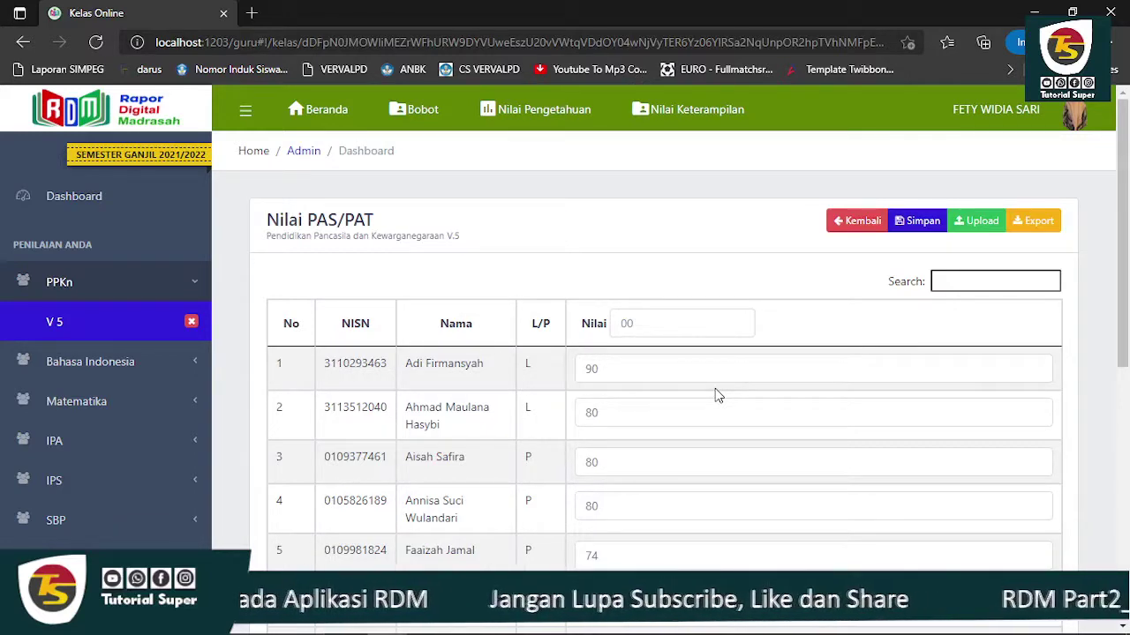
left_click(853, 220)
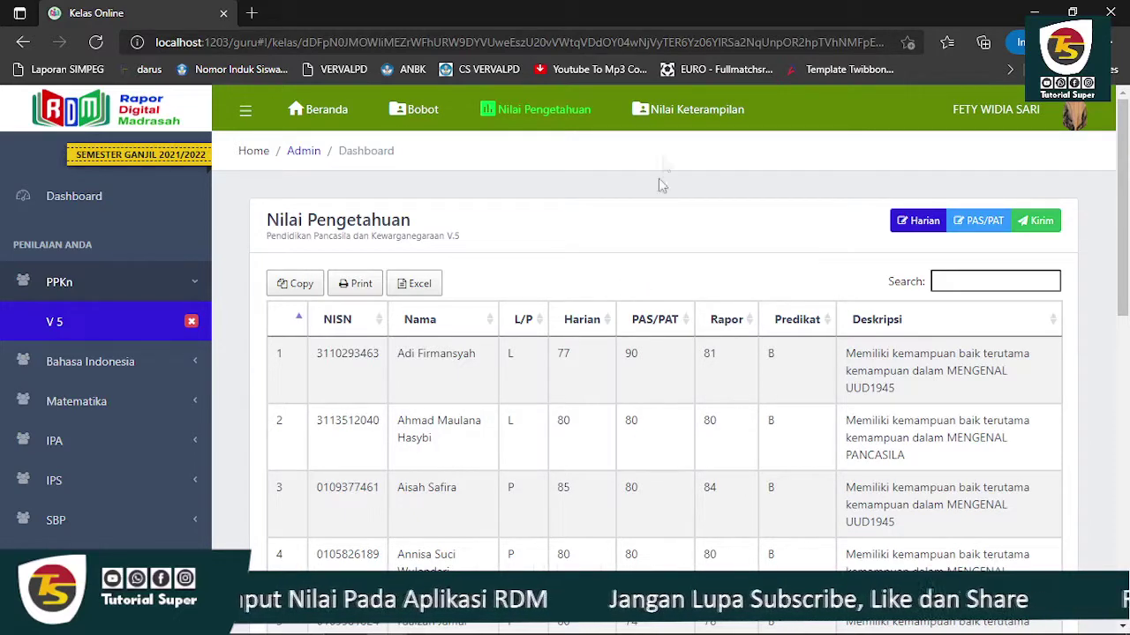
Open the Portofolio grades under Nilai Keterampilan for PPKn V.5 and bring up the form for adding a grade
left_click(673, 113)
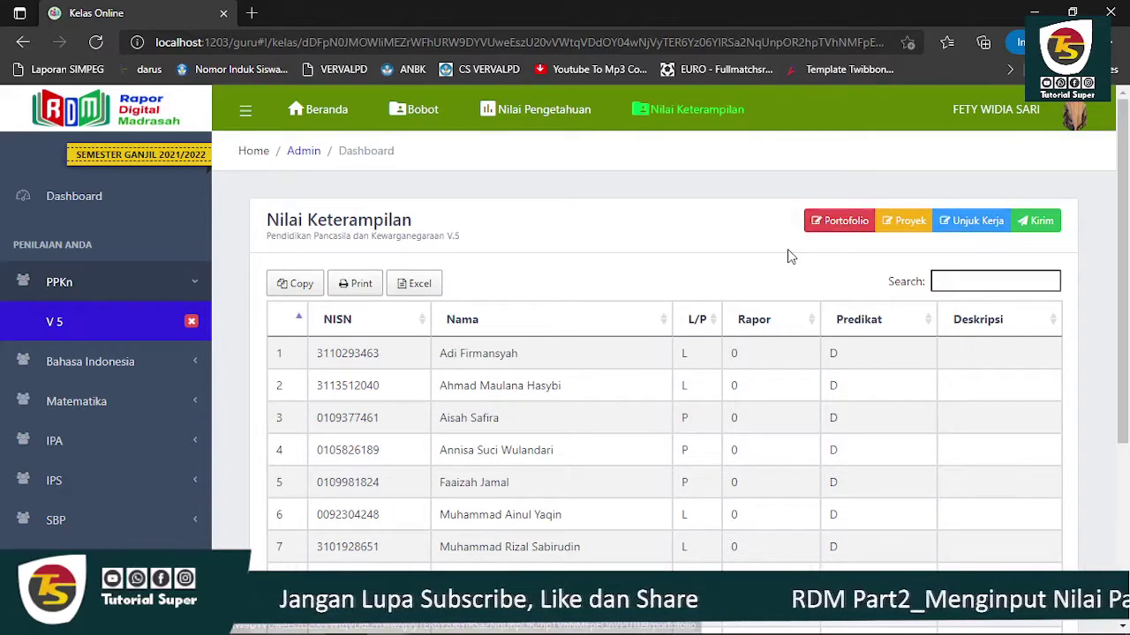
left_click(828, 228)
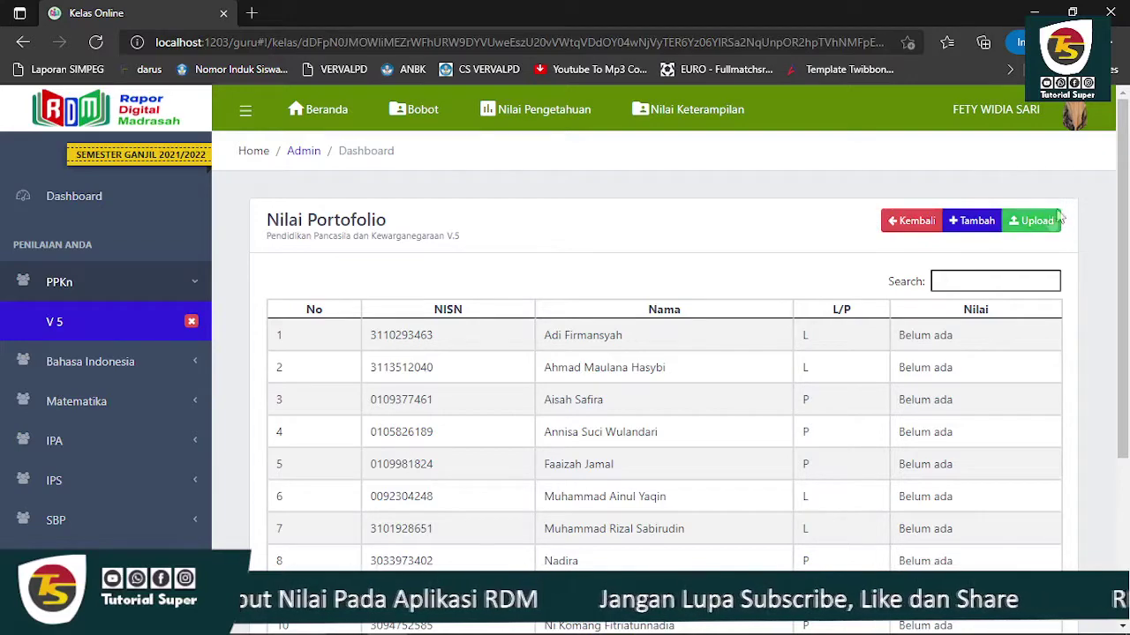
mouse_move(1123, 235)
left_mouse_down()
mouse_move(1124, 350)
mouse_move(1125, 237)
left_mouse_up()
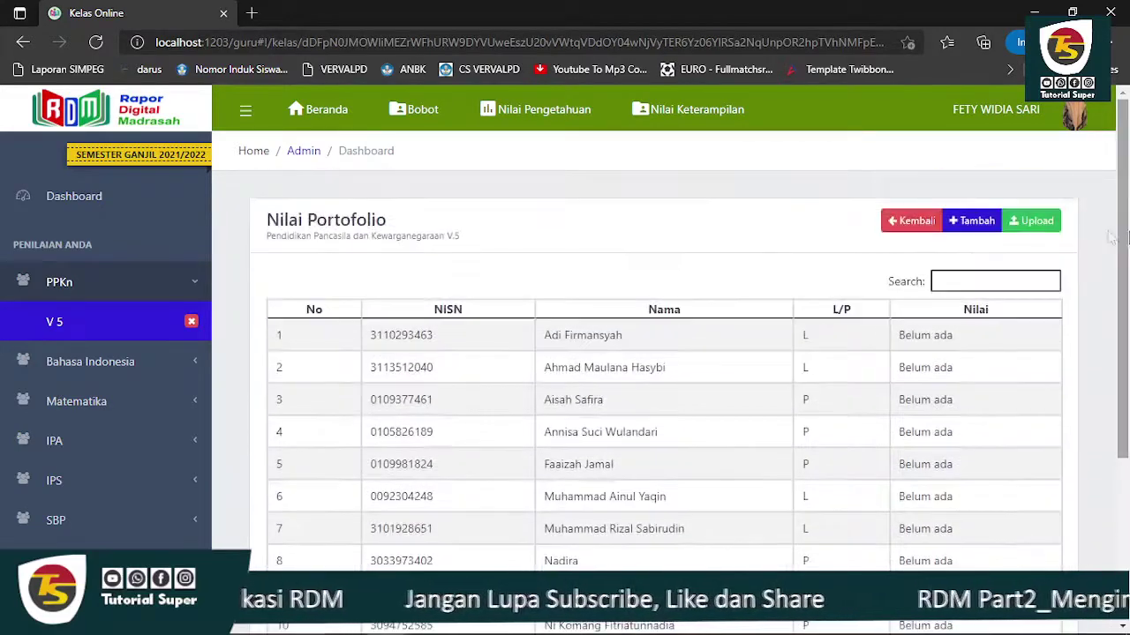
left_click(965, 222)
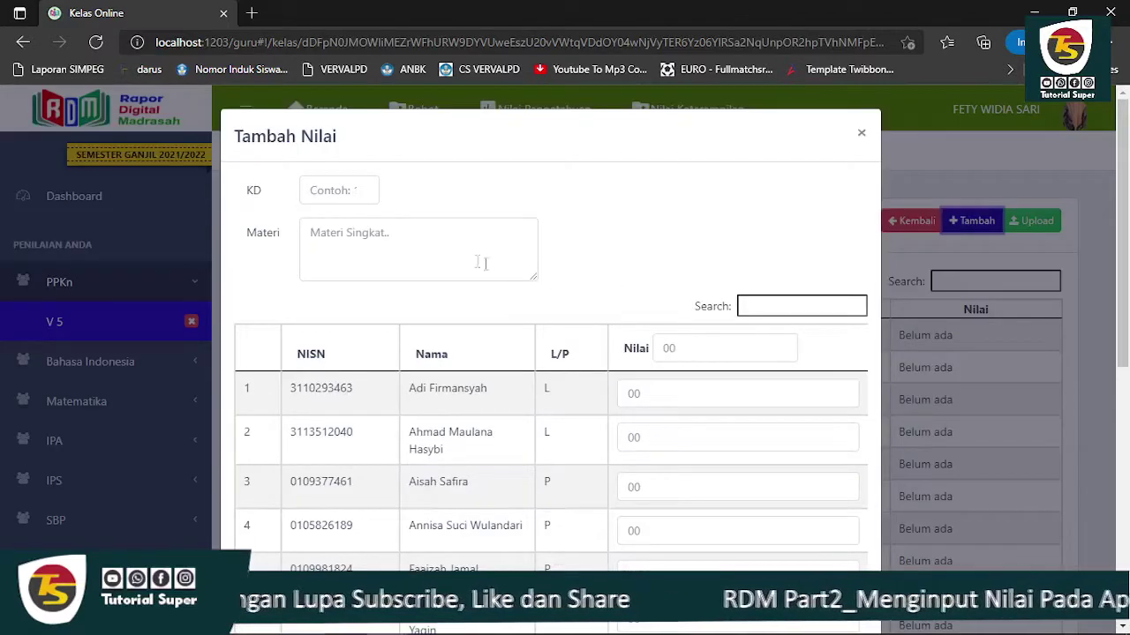